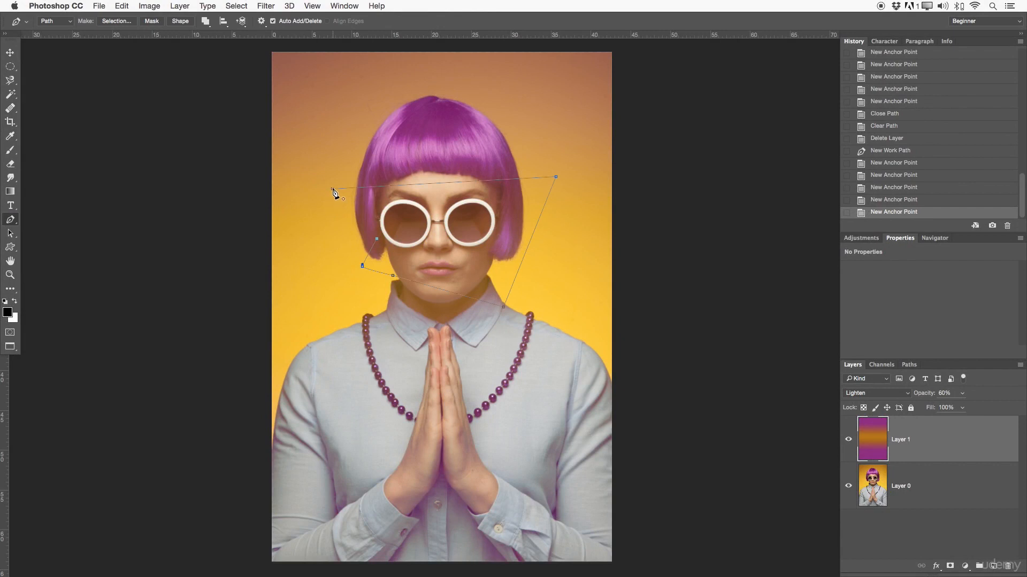
# Draw a small closed polygonal work path just above the purple hair with the Pen tool.
pyautogui.click(459, 94)
pyautogui.click(462, 103)
pyautogui.click(482, 110)
pyautogui.click(539, 73)
pyautogui.click(512, 57)
pyautogui.click(455, 66)
pyautogui.click(450, 79)
pyautogui.click(461, 92)
pyautogui.click(459, 93)
# Draw a second closed polygonal path over the shirt beside the praying hands with the Pen tool.
pyautogui.click(326, 443)
pyautogui.click(357, 463)
pyautogui.click(420, 472)
pyautogui.click(397, 422)
pyautogui.click(348, 413)
pyautogui.click(334, 429)
pyautogui.click(320, 448)
pyautogui.click(327, 445)
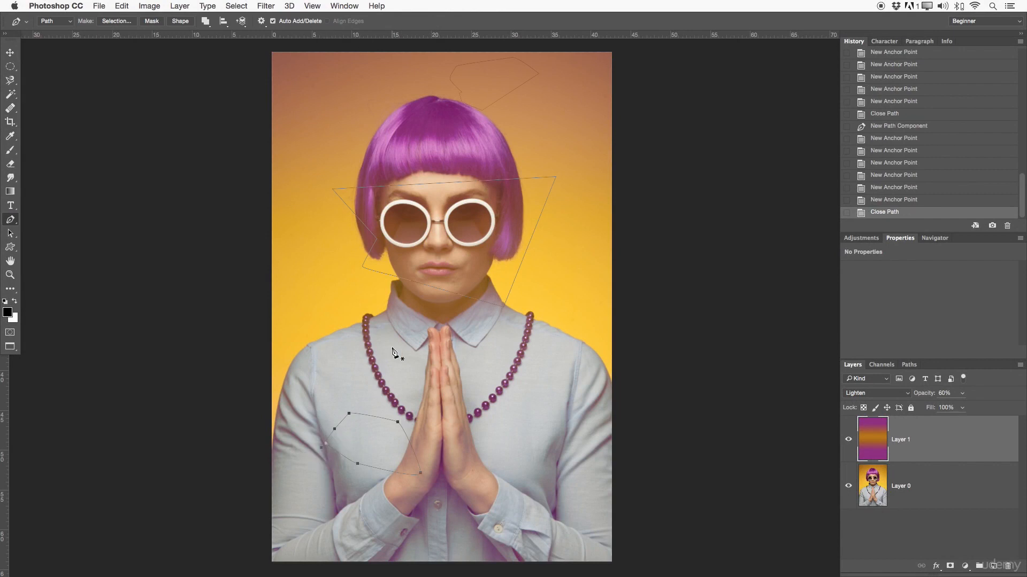
# Select the face path, the path above the hair and the shirt path in turn with the Path Selection tool.
pyautogui.click(10, 233)
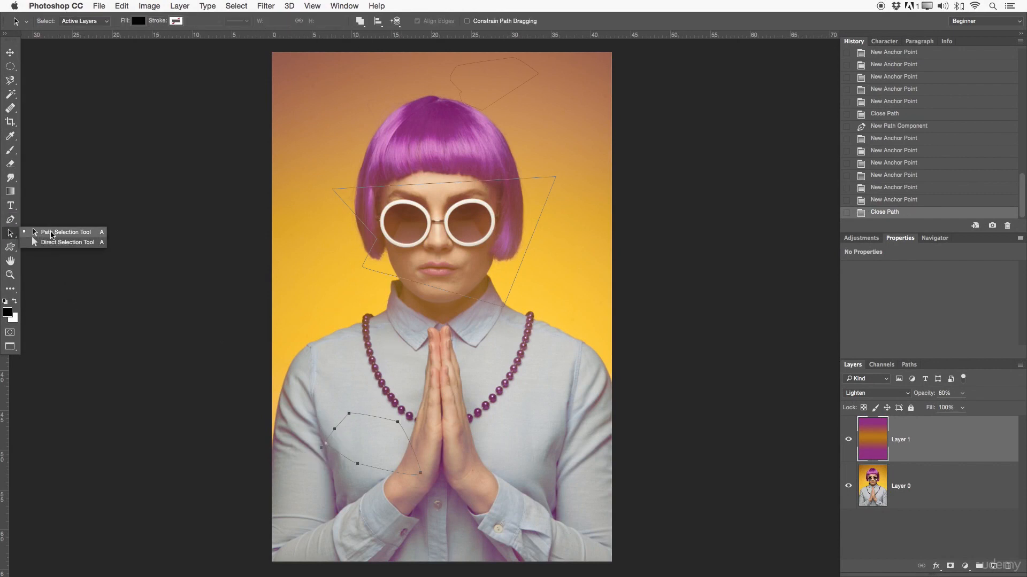
pyautogui.click(31, 236)
pyautogui.moveTo(566, 339); pyautogui.dragTo(373, 173)
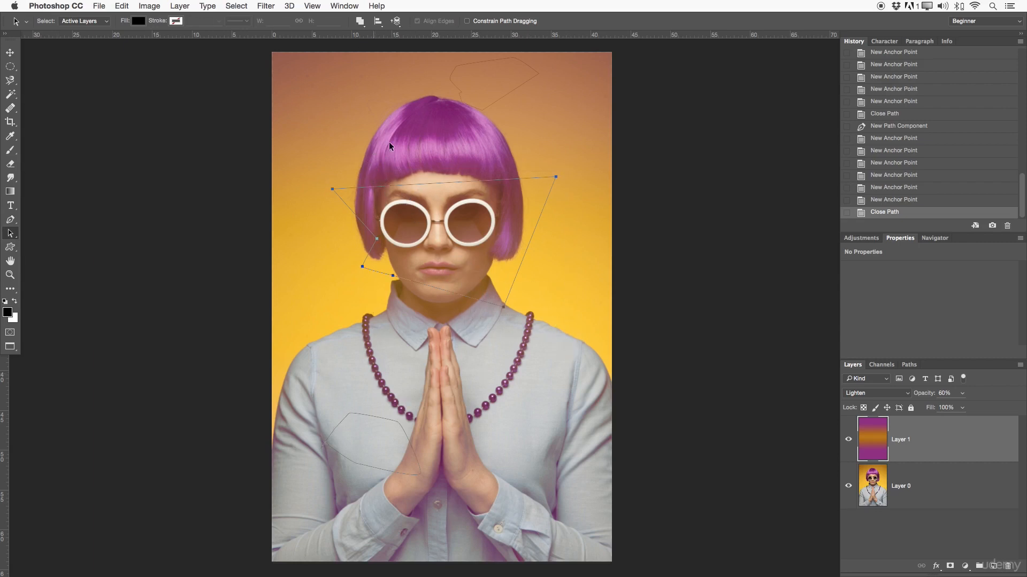
pyautogui.click(535, 68)
pyautogui.moveTo(553, 236); pyautogui.dragTo(357, 359)
pyautogui.moveTo(315, 399); pyautogui.dragTo(454, 500)
pyautogui.click(14, 234)
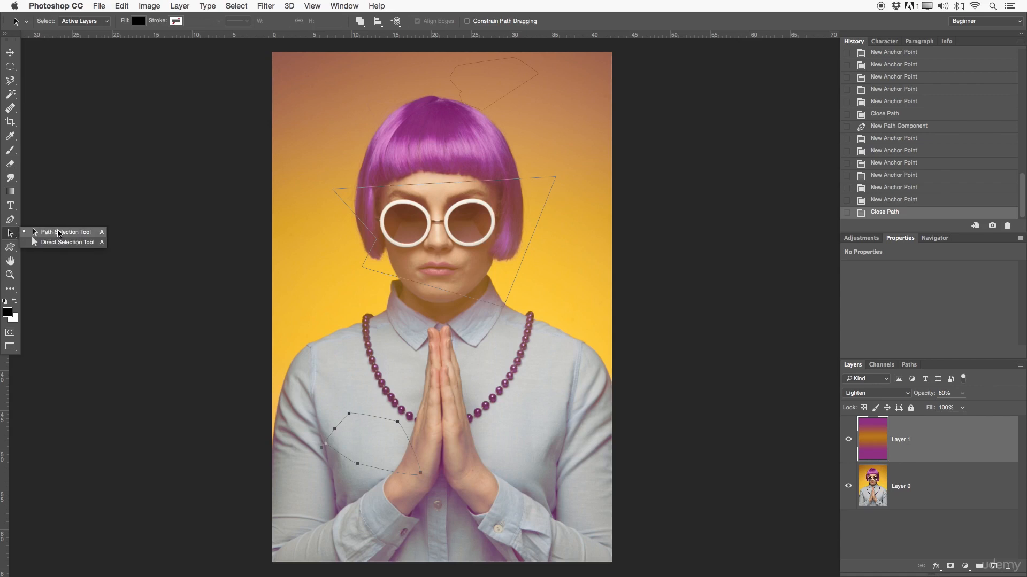
pyautogui.click(59, 233)
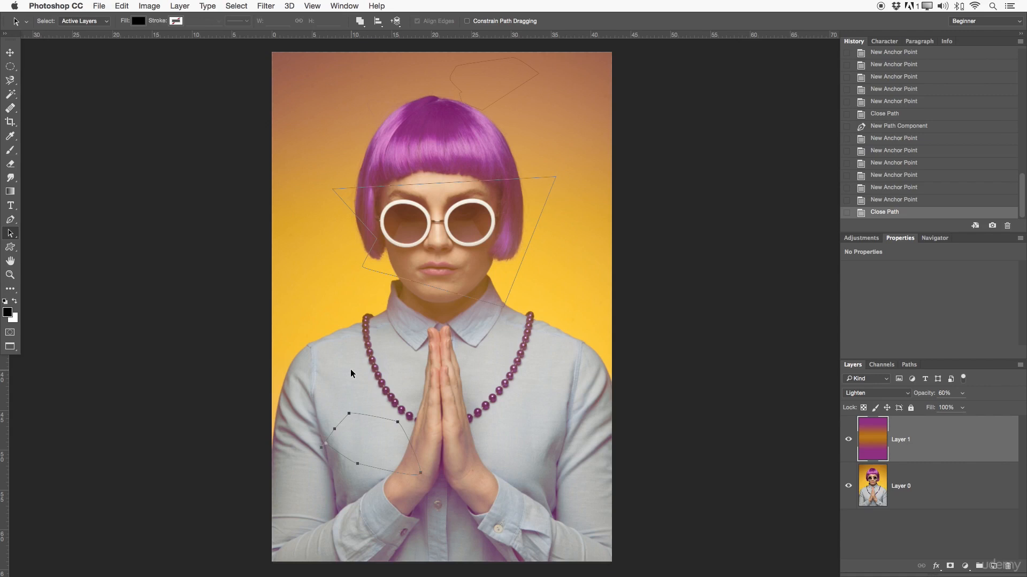
# Revert the document's history to the Delete Layer state that precedes the work path, removing all drawn paths.
pyautogui.click(909, 188)
pyautogui.click(907, 176)
pyautogui.click(899, 129)
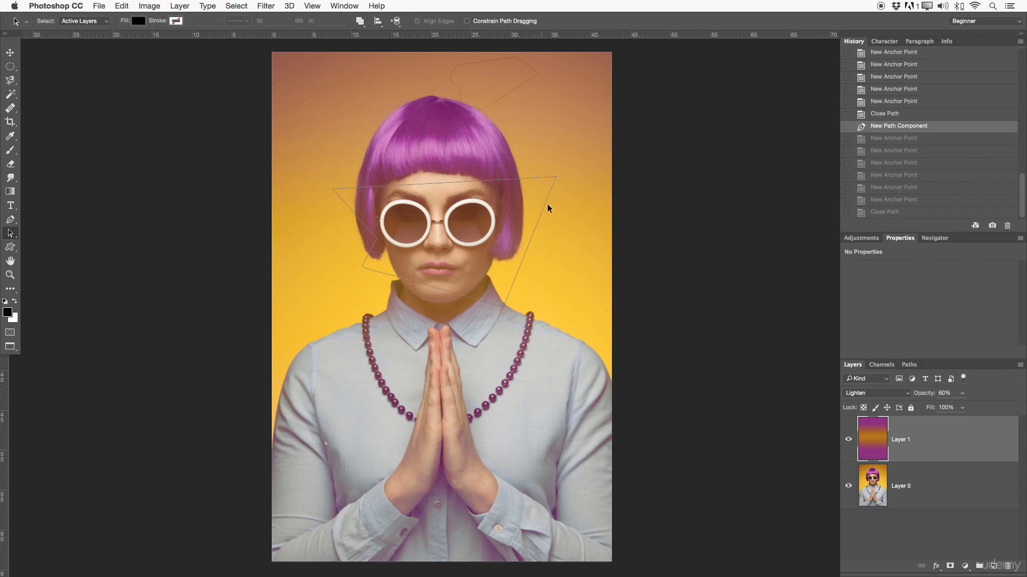
pyautogui.moveTo(1019, 176); pyautogui.dragTo(1019, 130)
pyautogui.click(957, 118)
pyautogui.scroll(4, 955, 171)
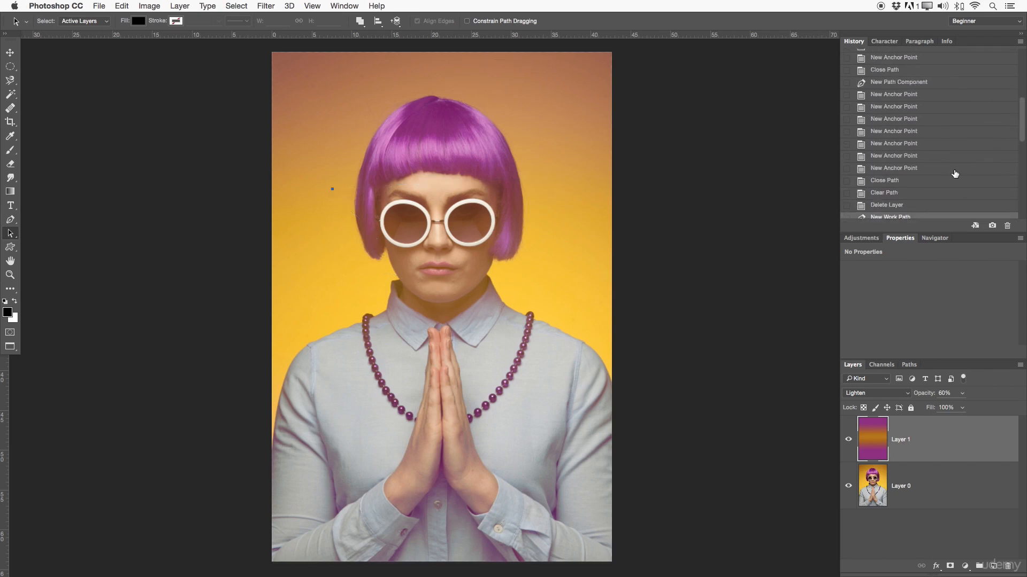
pyautogui.click(915, 206)
pyautogui.click(10, 234)
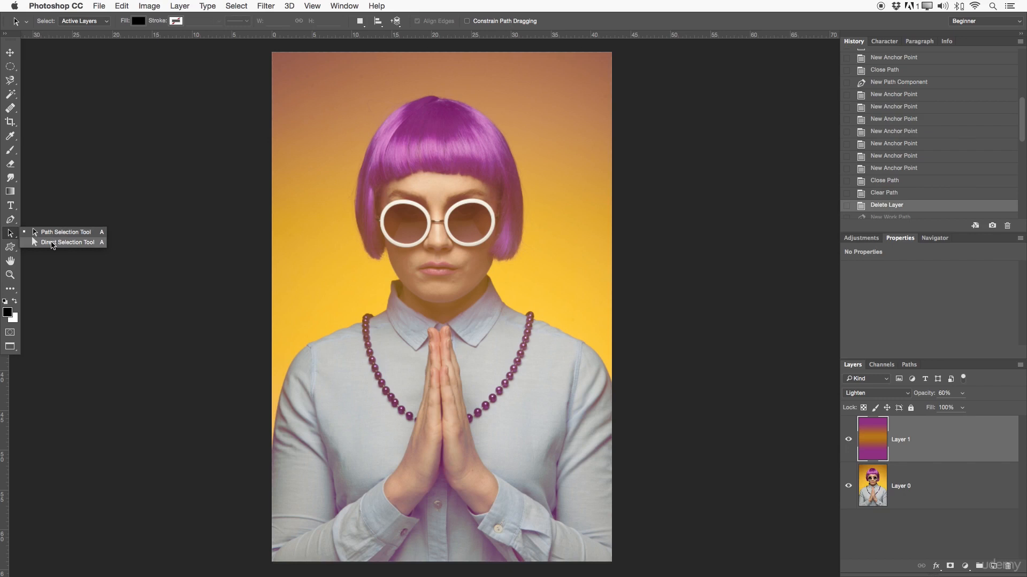
pyautogui.click(54, 243)
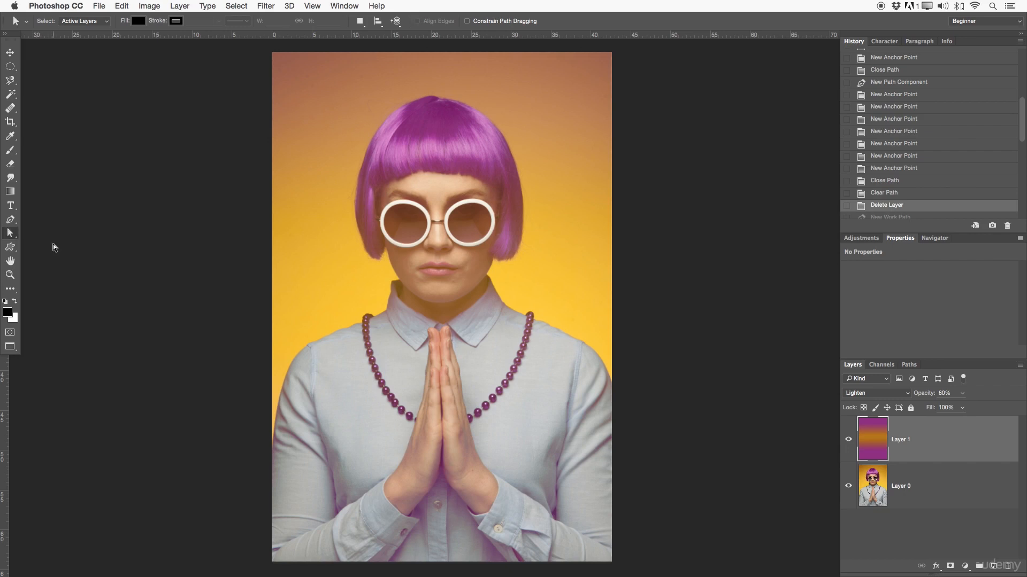
pyautogui.click(13, 246)
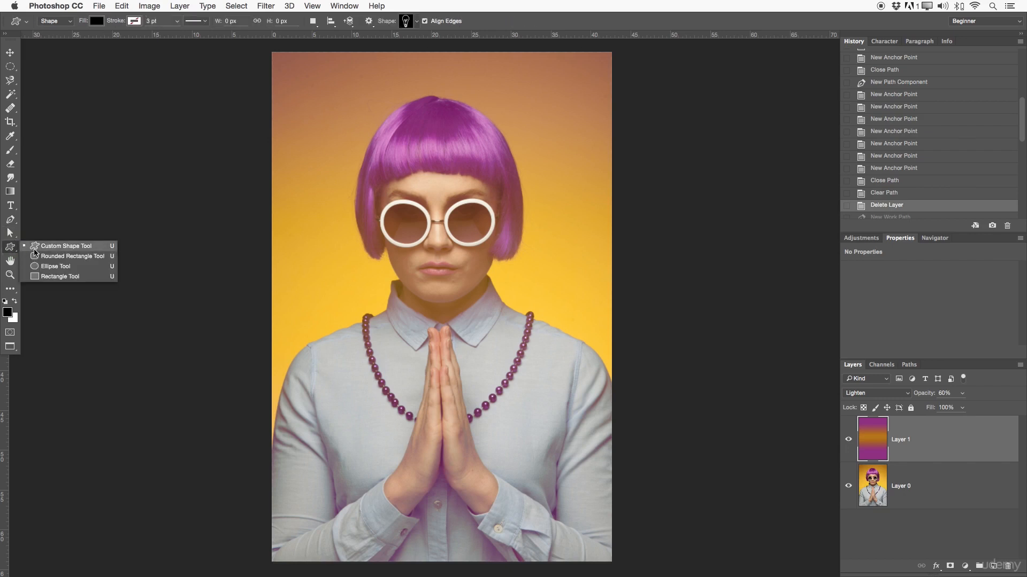
pyautogui.click(64, 259)
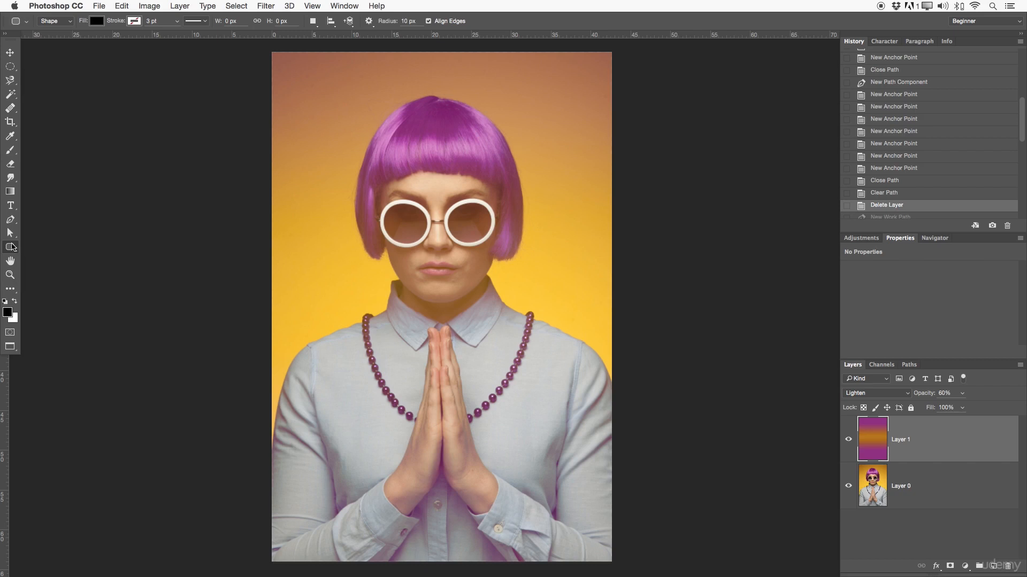
# Draw four black rectangles over the head, face and shoulder: about 2322 × 1320, 1383 × 996, 1022 × 1269 and 939 × 1047 px.
pyautogui.click(13, 253)
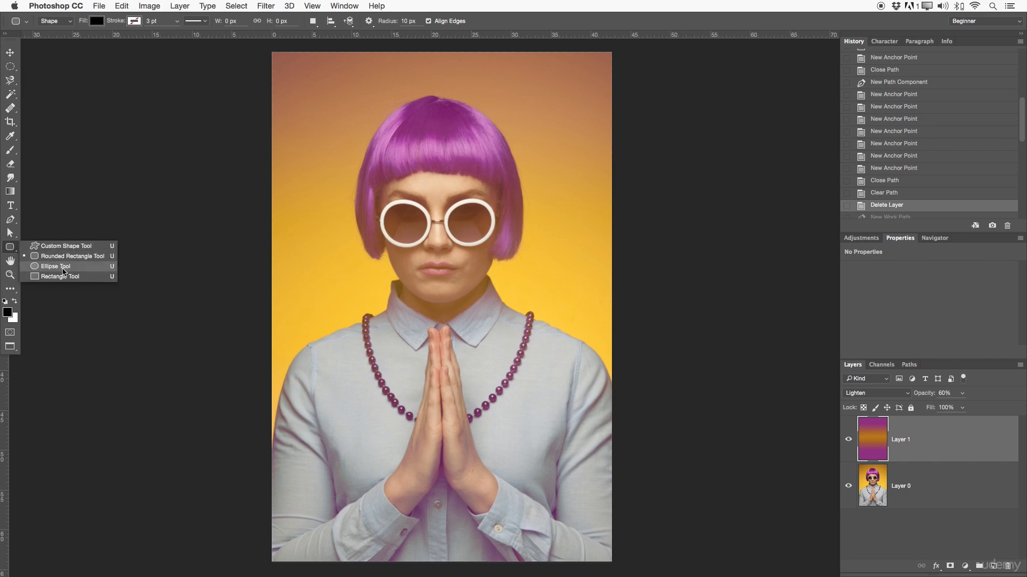
pyautogui.click(64, 277)
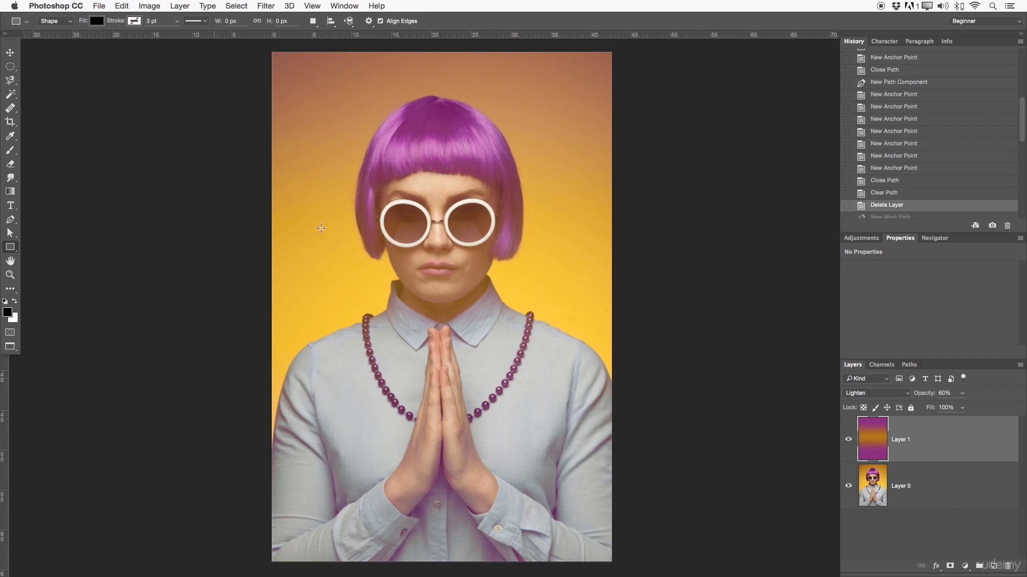
pyautogui.click(10, 253)
pyautogui.click(53, 279)
pyautogui.moveTo(346, 89); pyautogui.dragTo(542, 199)
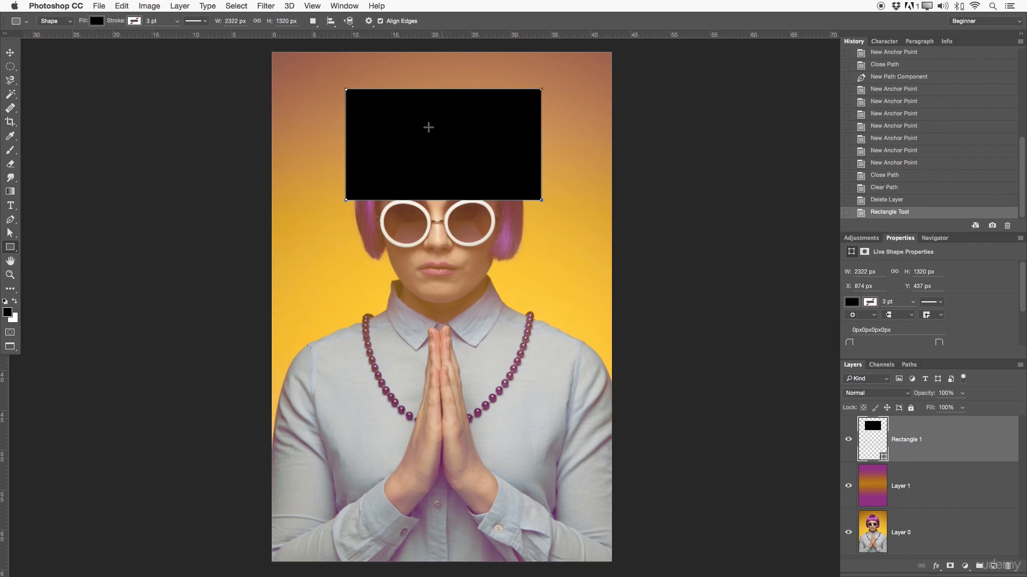
pyautogui.moveTo(345, 89); pyautogui.dragTo(463, 173)
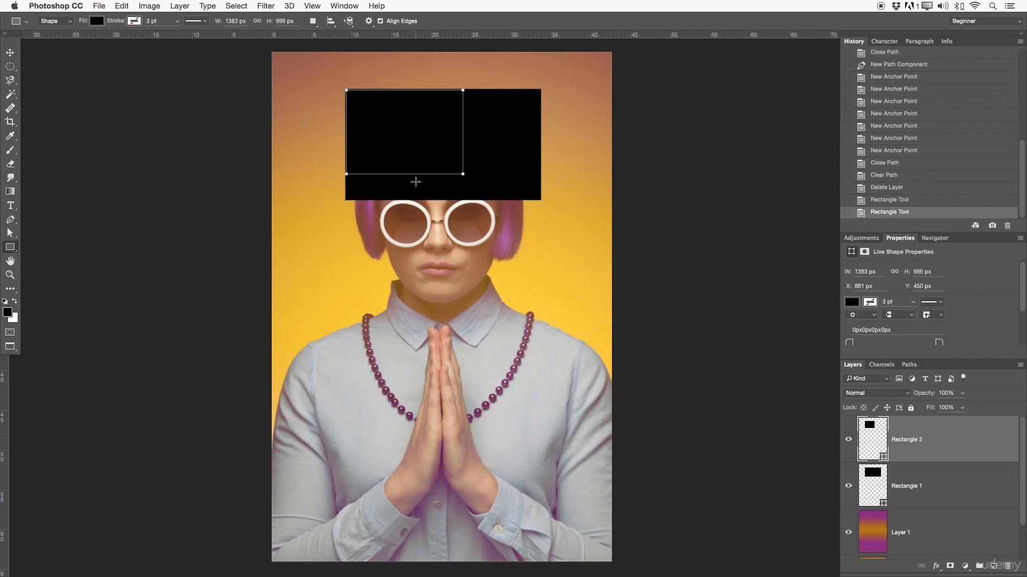
pyautogui.moveTo(399, 198); pyautogui.dragTo(485, 305)
pyautogui.moveTo(475, 256); pyautogui.dragTo(555, 343)
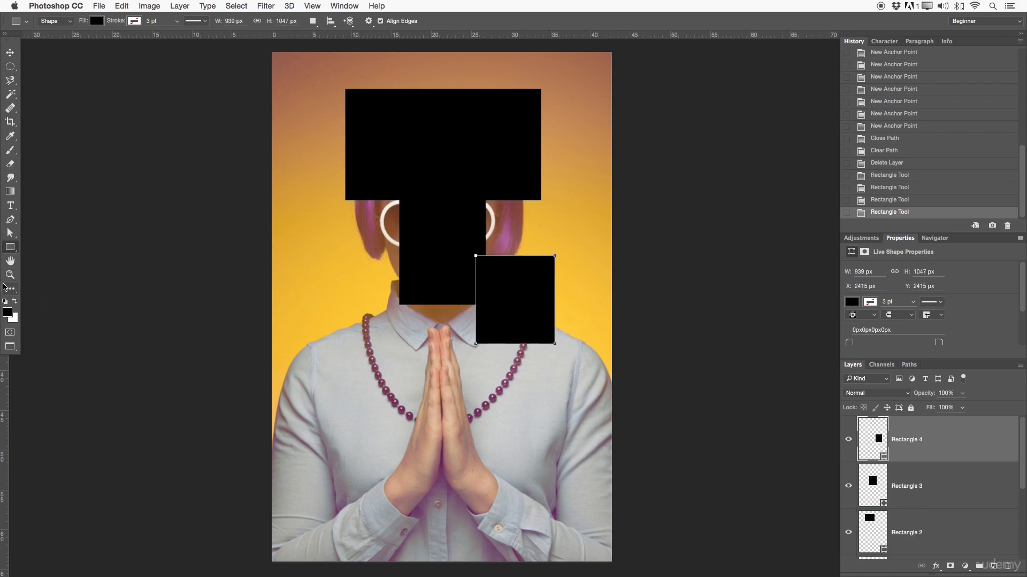
# Fill the shoulder rectangle with bright green and the face rectangle with magenta.
pyautogui.click(97, 22)
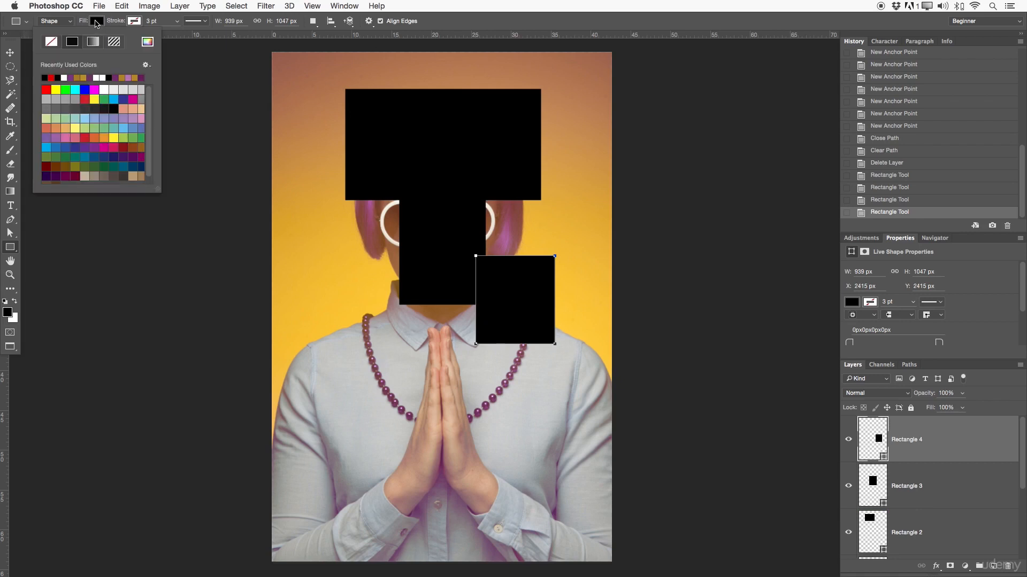
pyautogui.click(65, 90)
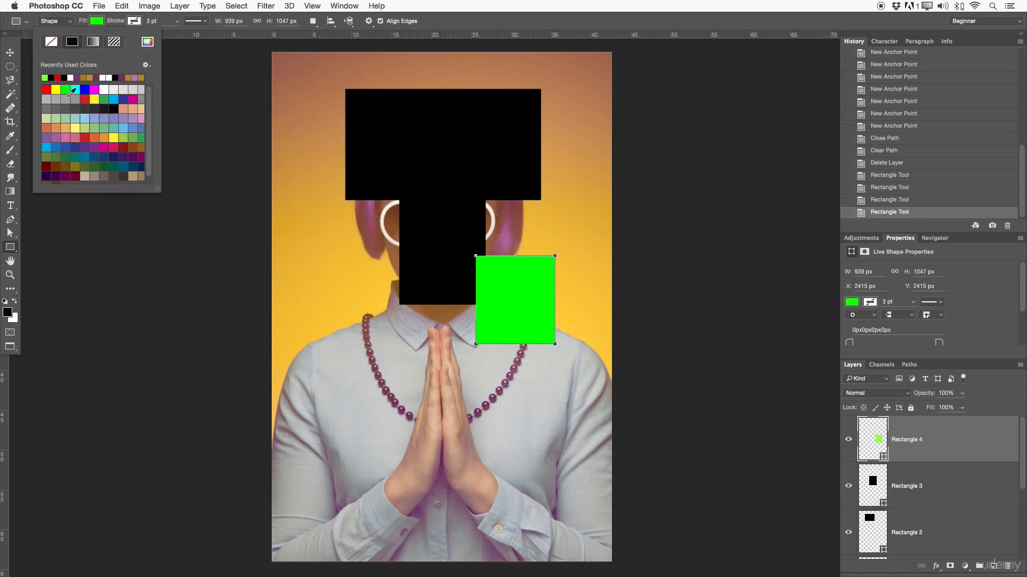
pyautogui.click(898, 488)
pyautogui.click(902, 486)
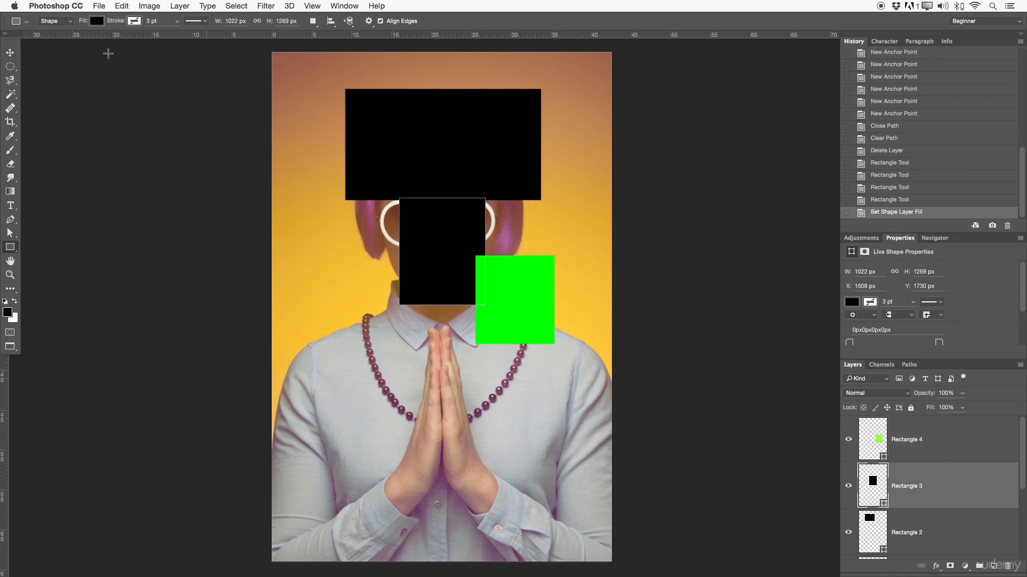
pyautogui.click(96, 21)
pyautogui.click(125, 127)
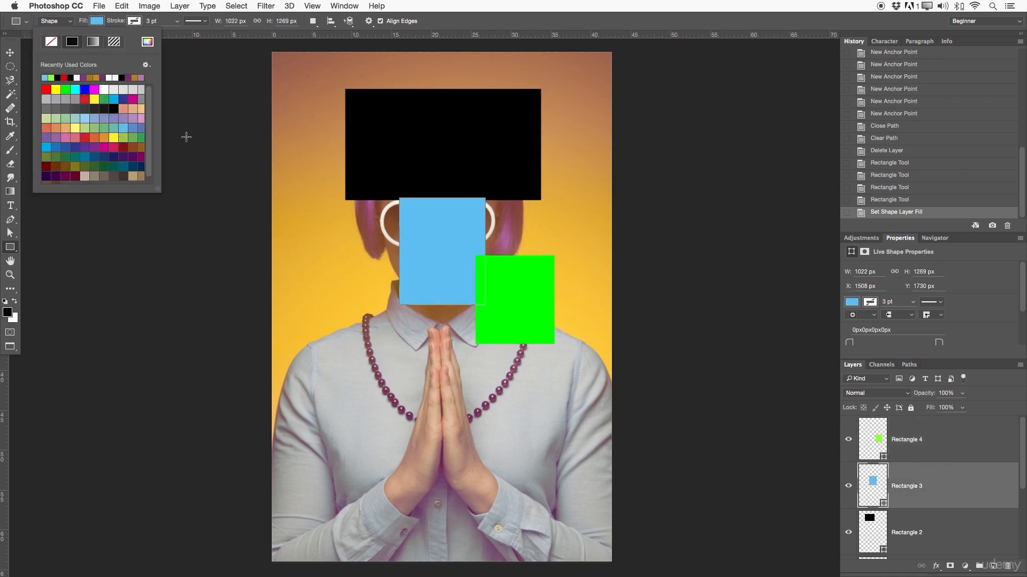
pyautogui.click(133, 98)
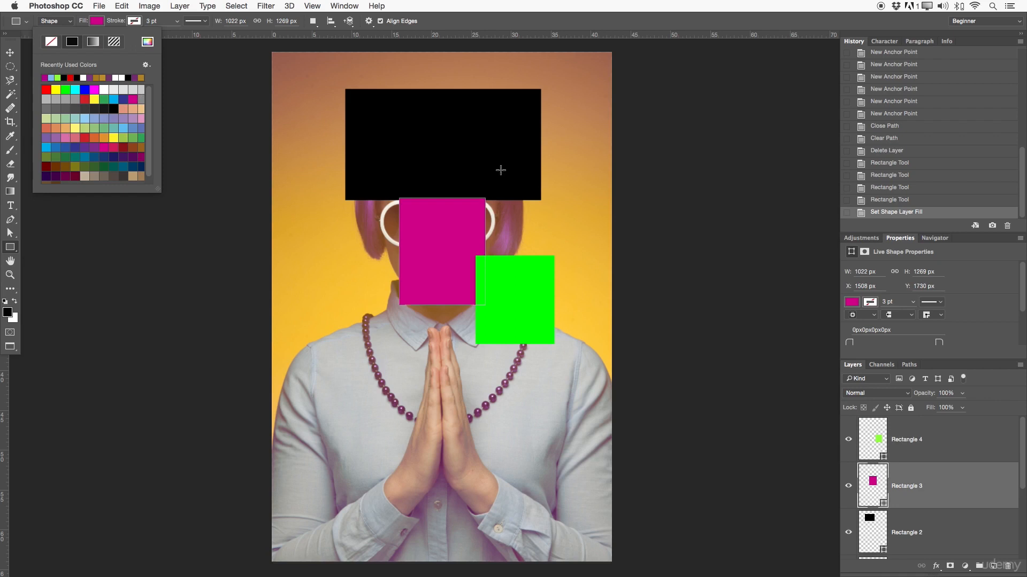
pyautogui.click(835, 342)
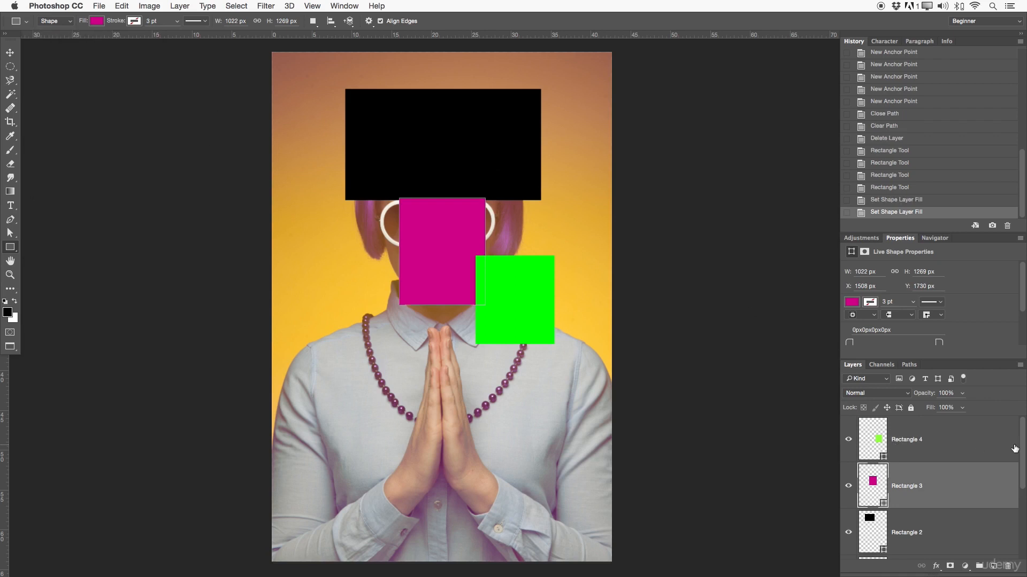
# Delete all four rectangle layers.
pyautogui.scroll(-1, 1016, 449)
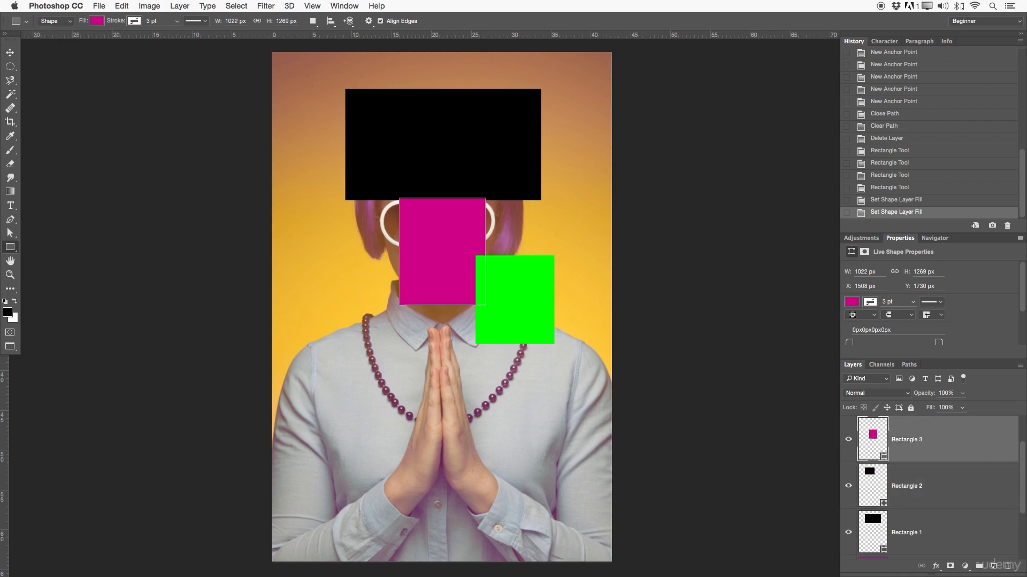
pyautogui.press('BackSpace')
pyautogui.press('BackSpace')
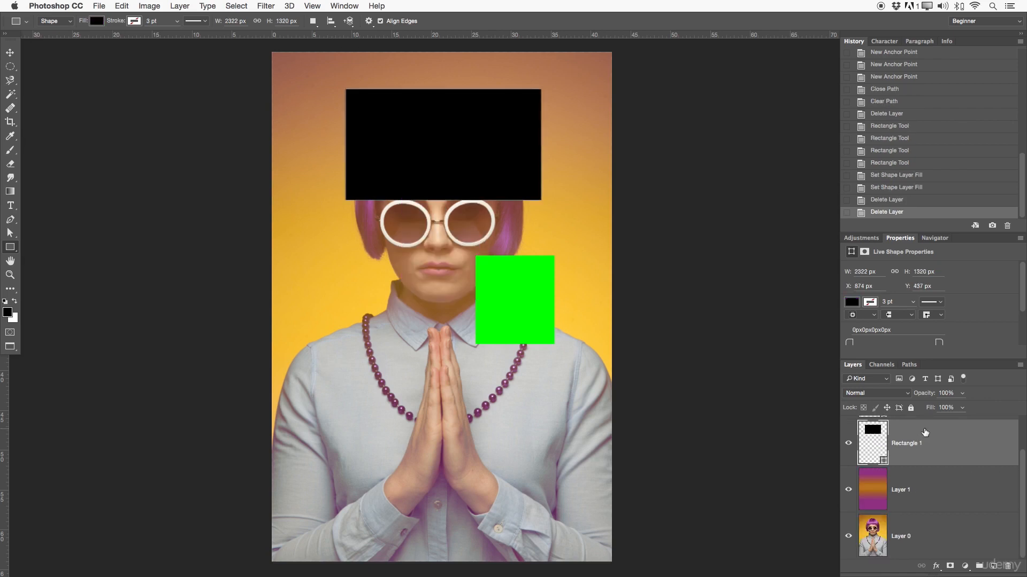
pyautogui.press('BackSpace')
pyautogui.click(928, 436)
pyautogui.press('BackSpace')
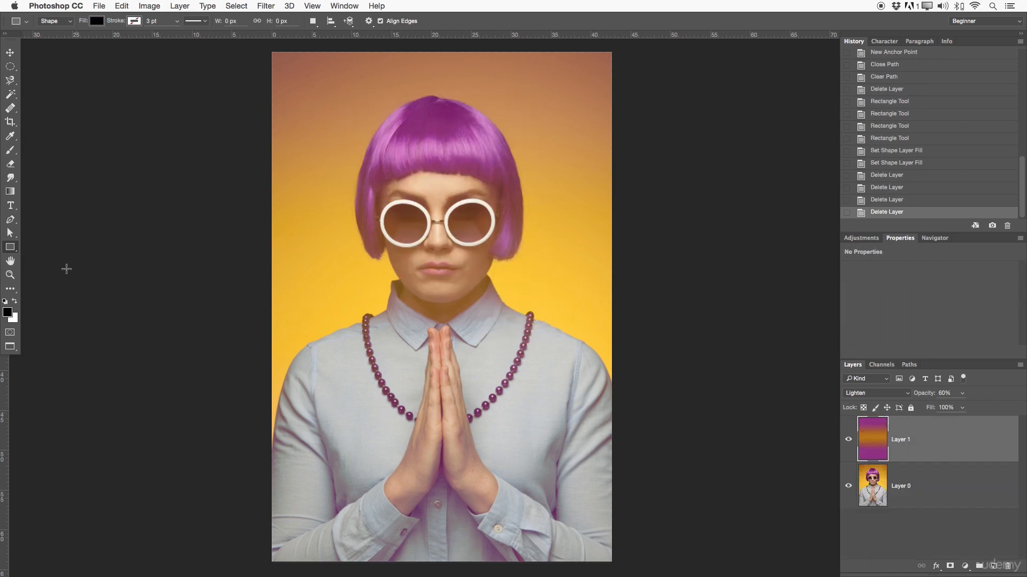
# Draw a black scalloped badge custom shape, about 1027 × 1028 px, over the praying hands.
pyautogui.rightClick(10, 247)
pyautogui.click(46, 247)
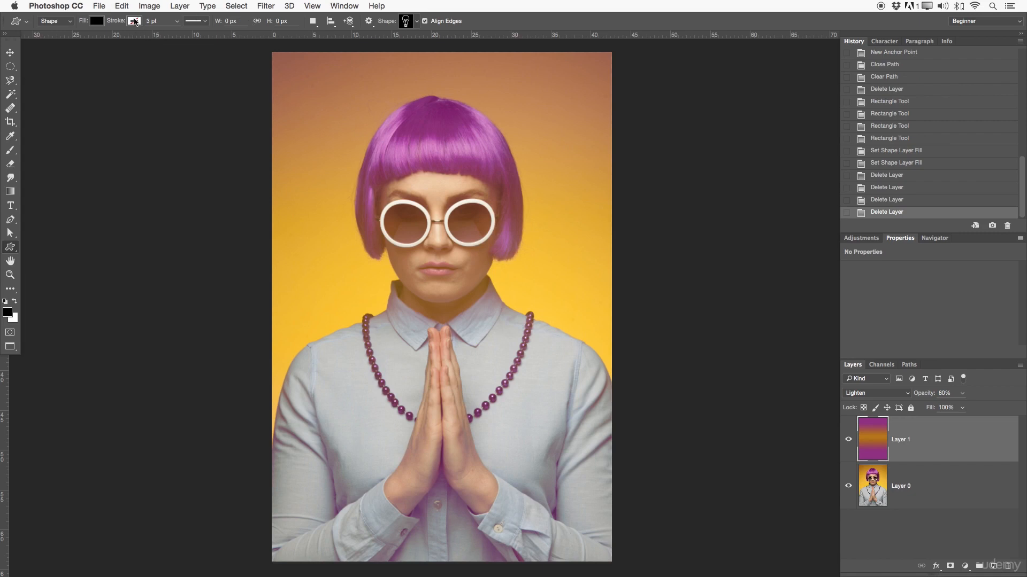
pyautogui.click(101, 23)
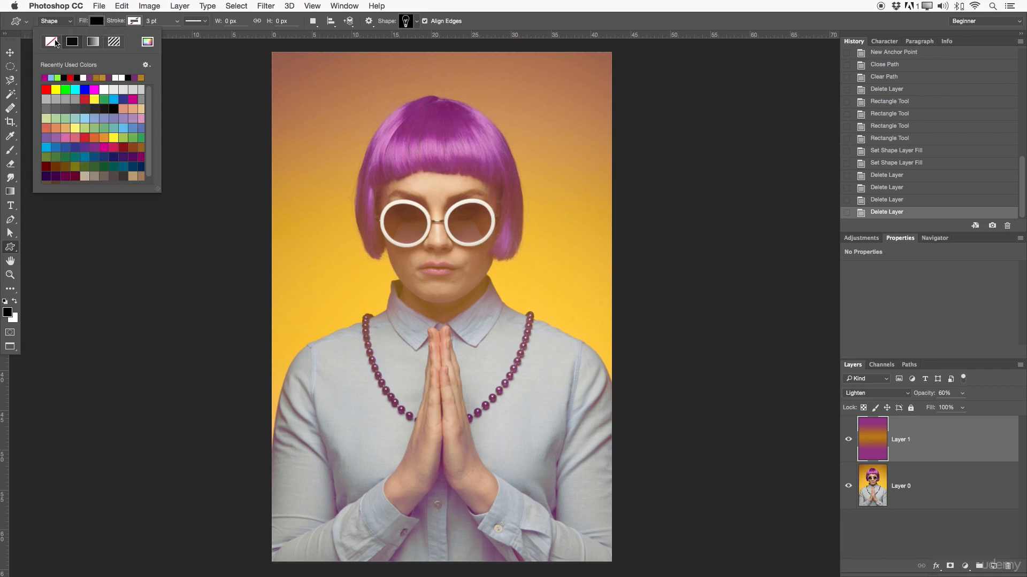
pyautogui.click(70, 44)
pyautogui.click(416, 21)
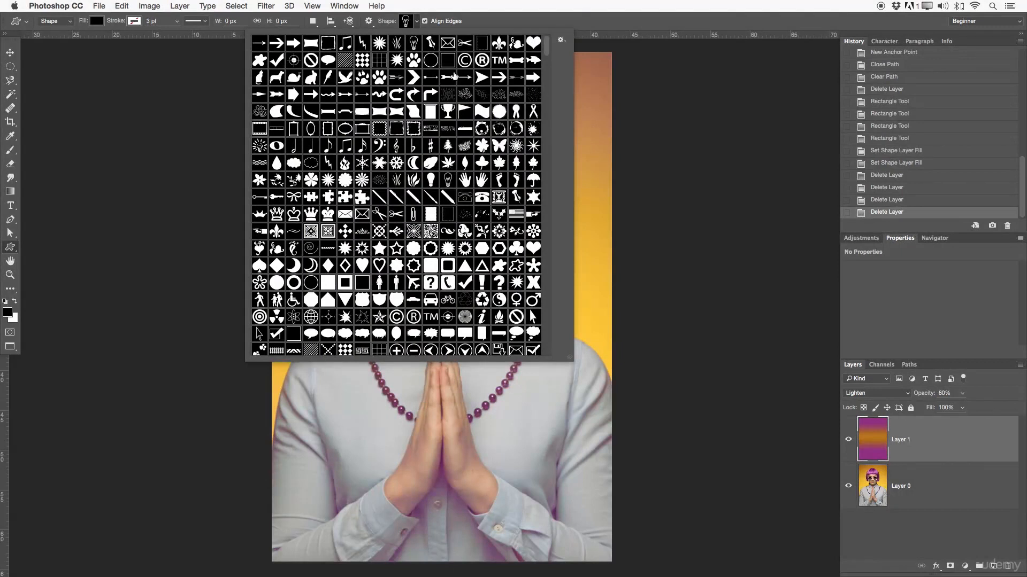
pyautogui.moveTo(552, 45); pyautogui.dragTo(555, 120)
pyautogui.click(381, 169)
pyautogui.moveTo(373, 428); pyautogui.dragTo(463, 510)
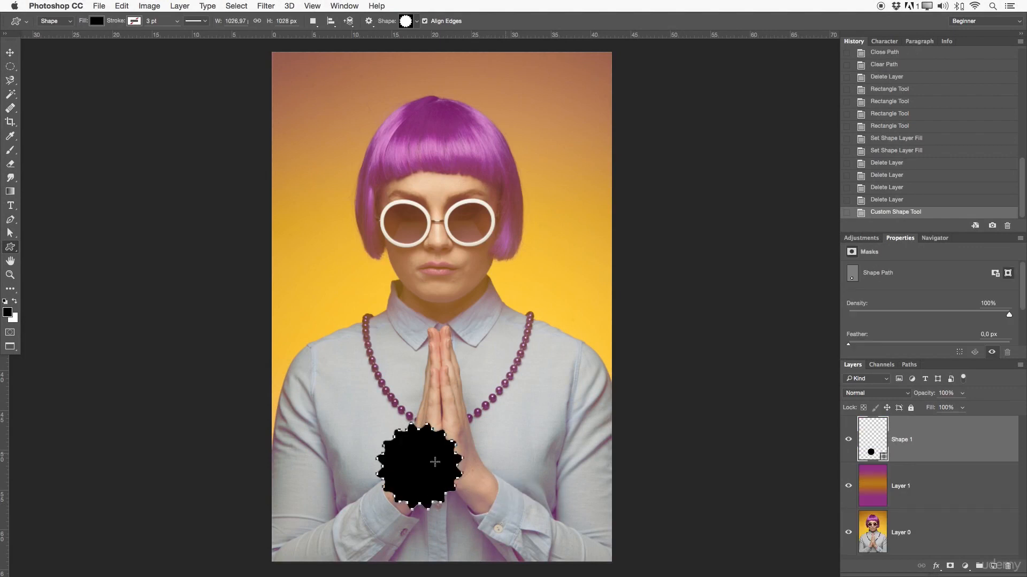
# Move the badge shape up onto the woman's face and change its fill color to red.
pyautogui.click(10, 52)
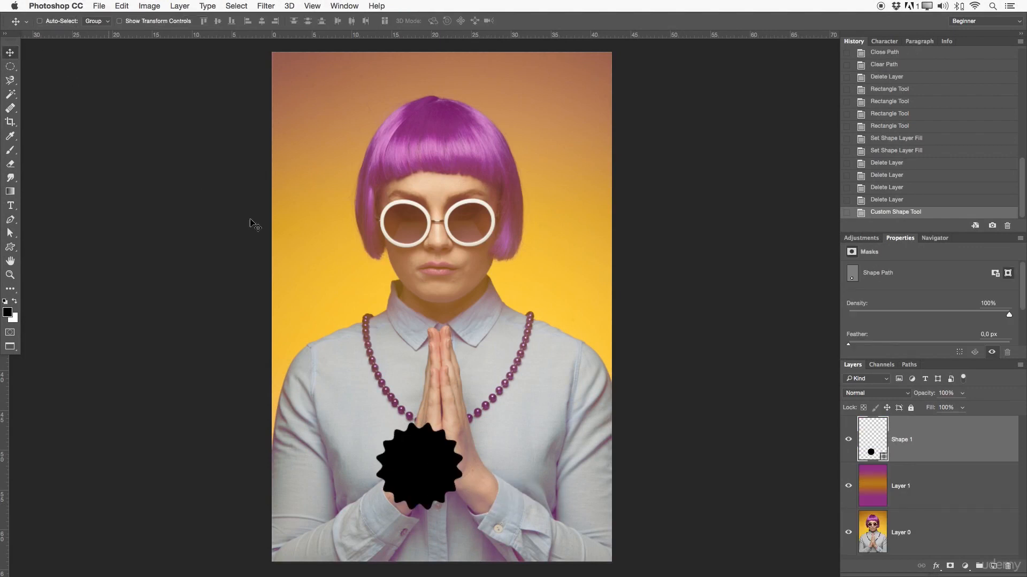
pyautogui.moveTo(419, 435); pyautogui.dragTo(444, 199)
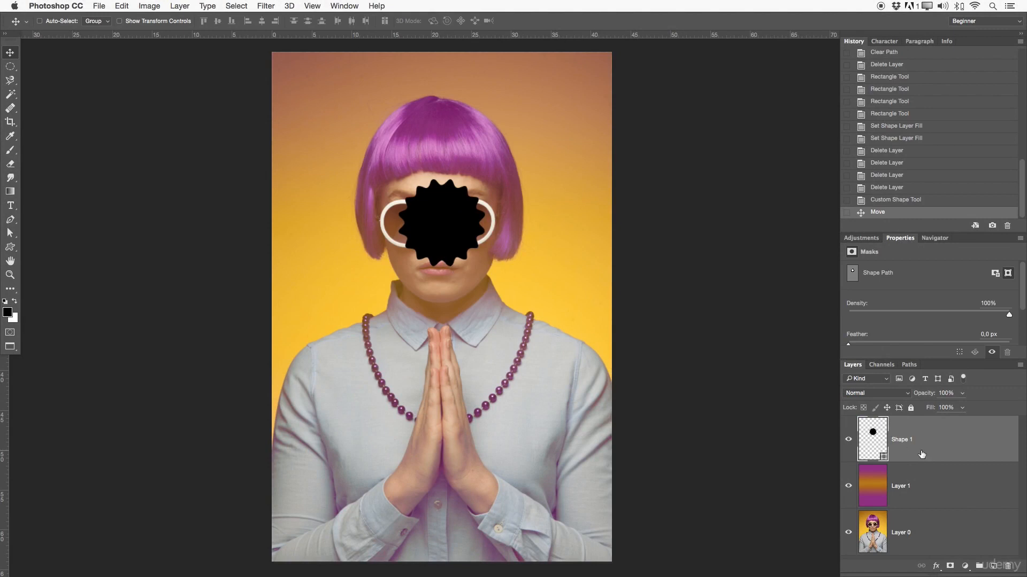
pyautogui.doubleClick(876, 436)
pyautogui.moveTo(748, 227); pyautogui.dragTo(774, 163)
pyautogui.click(851, 168)
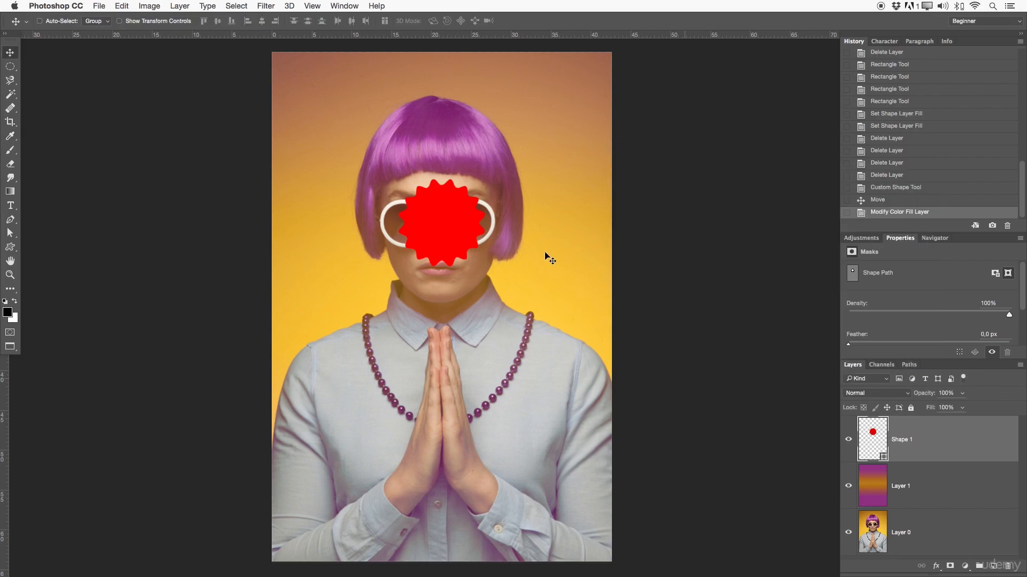
# Set the badge shape's fill to light blue using the Custom Shape tool's fill swatches.
pyautogui.press('u')
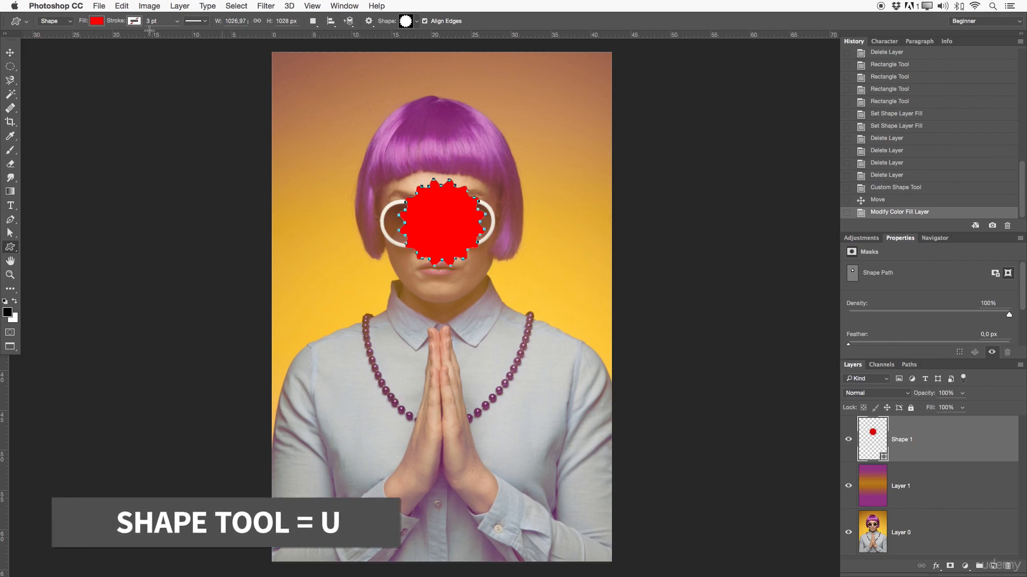
pyautogui.click(98, 22)
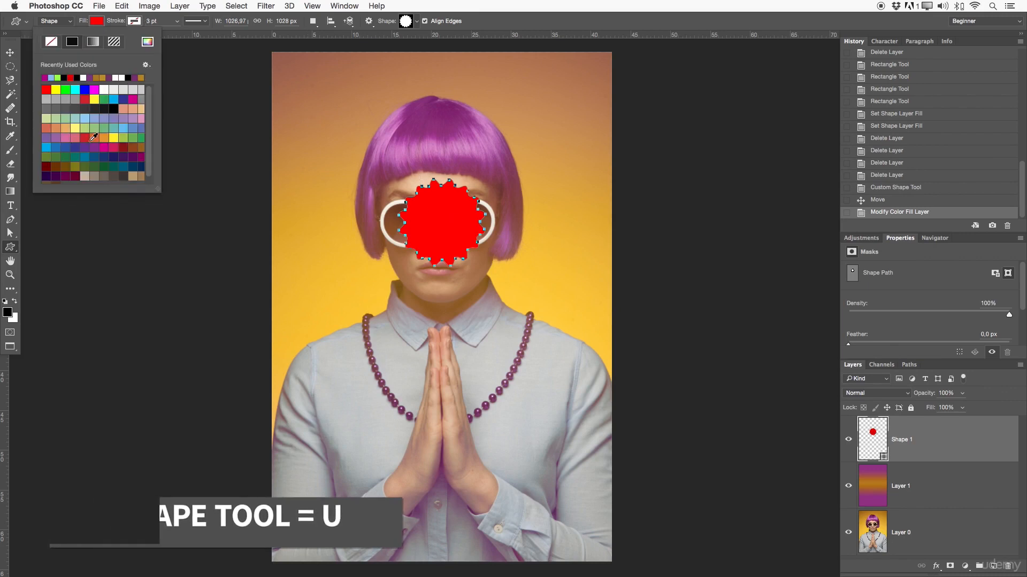
pyautogui.click(94, 138)
pyautogui.click(65, 136)
pyautogui.click(74, 118)
pyautogui.click(84, 118)
# Browse the custom shape presets and switch their picker display to Large Thumbnail.
pyautogui.click(416, 22)
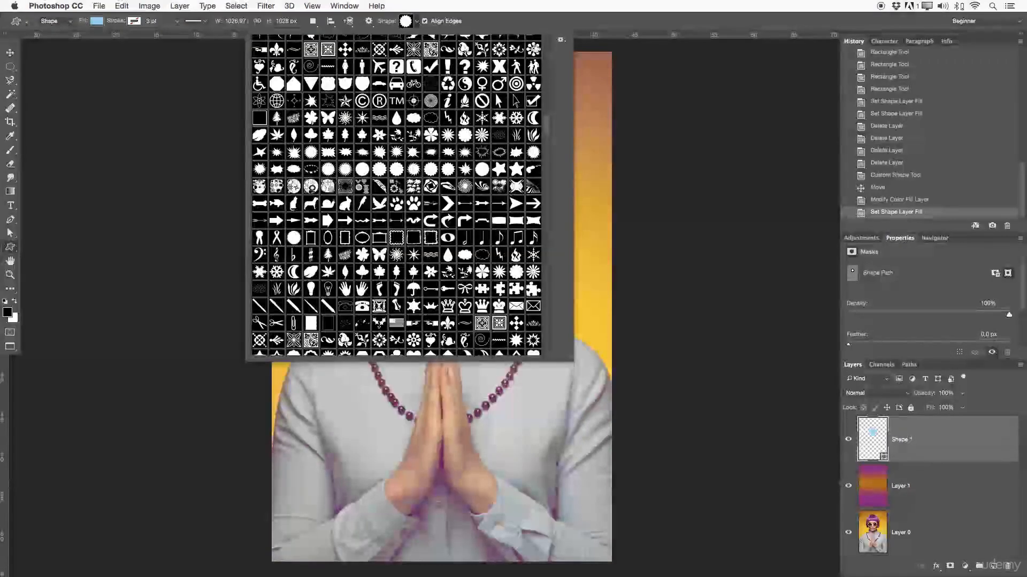
pyautogui.scroll(3, 548, 126)
pyautogui.moveTo(548, 124); pyautogui.dragTo(545, 200)
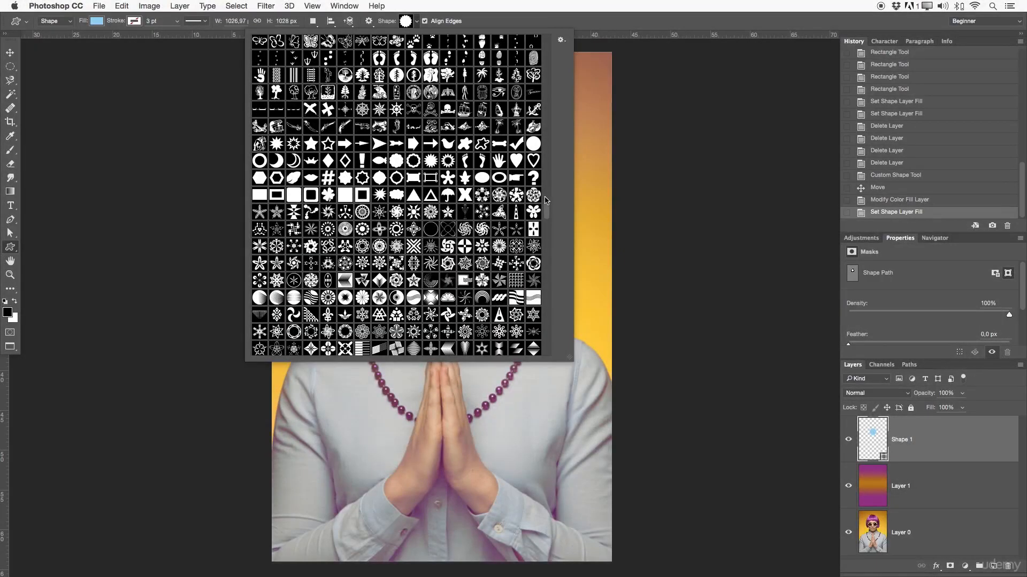
pyautogui.moveTo(546, 210); pyautogui.dragTo(547, 243)
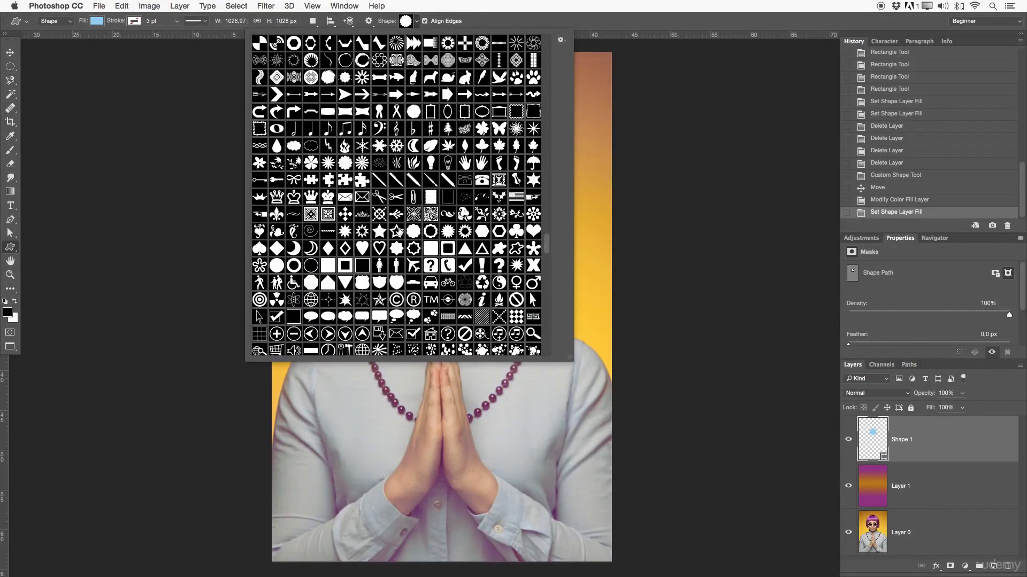
pyautogui.moveTo(546, 244); pyautogui.dragTo(547, 51)
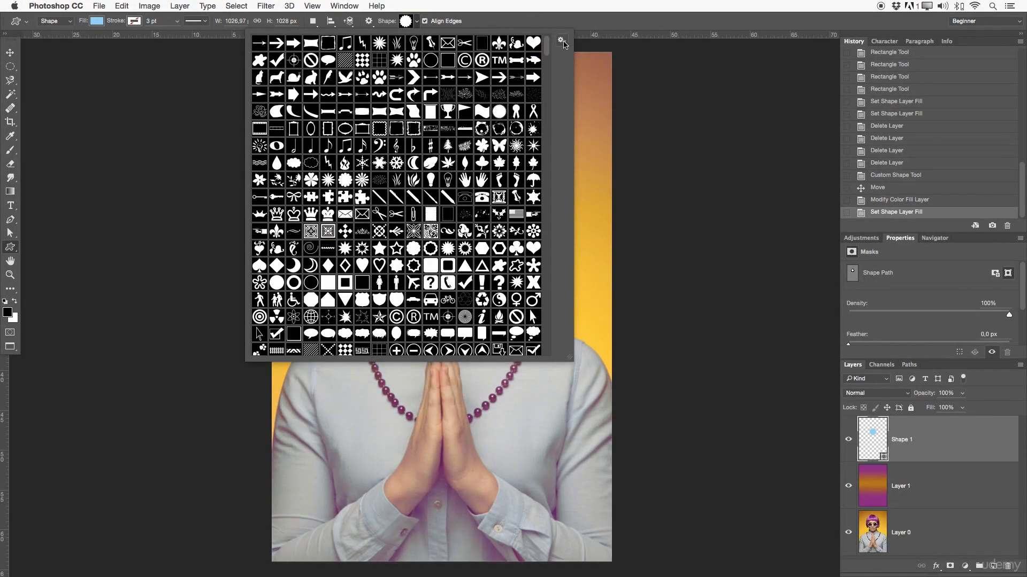
pyautogui.click(562, 42)
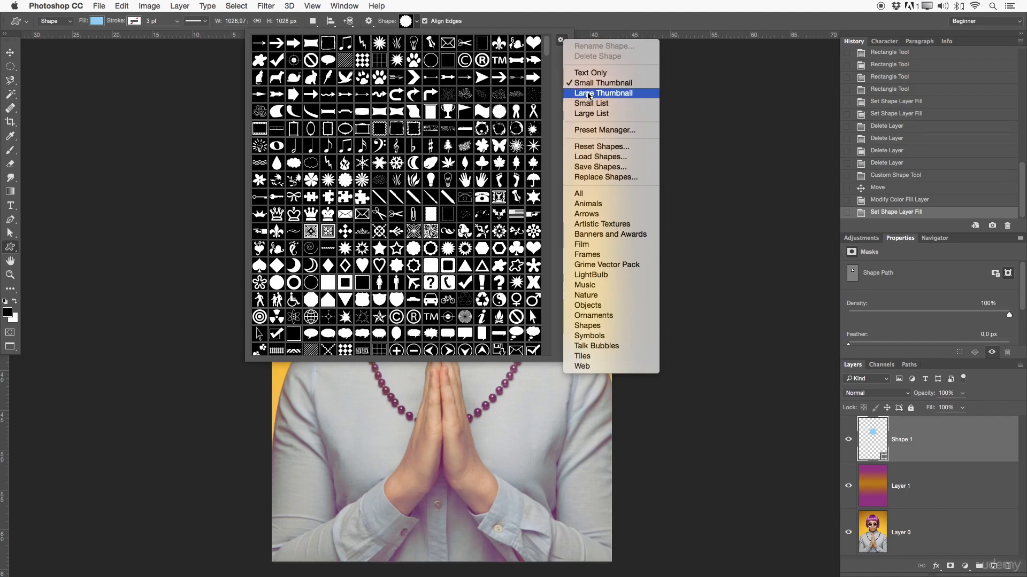
pyautogui.click(590, 93)
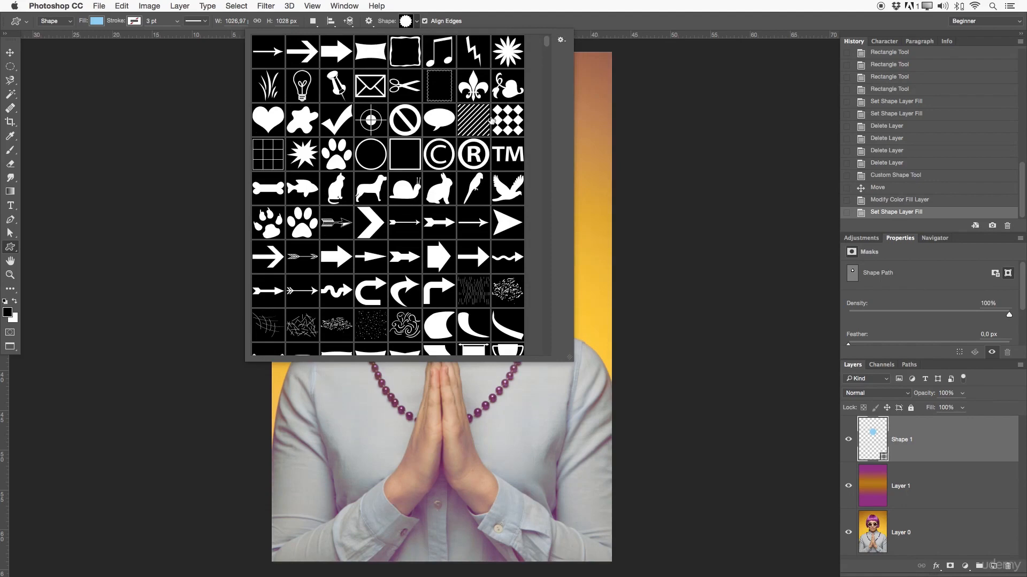
pyautogui.moveTo(545, 43)
pyautogui.mouseDown()
pyautogui.moveTo(534, 321)
pyautogui.moveTo(544, 69)
pyautogui.moveTo(553, 50)
pyautogui.mouseUp()
pyautogui.click(562, 42)
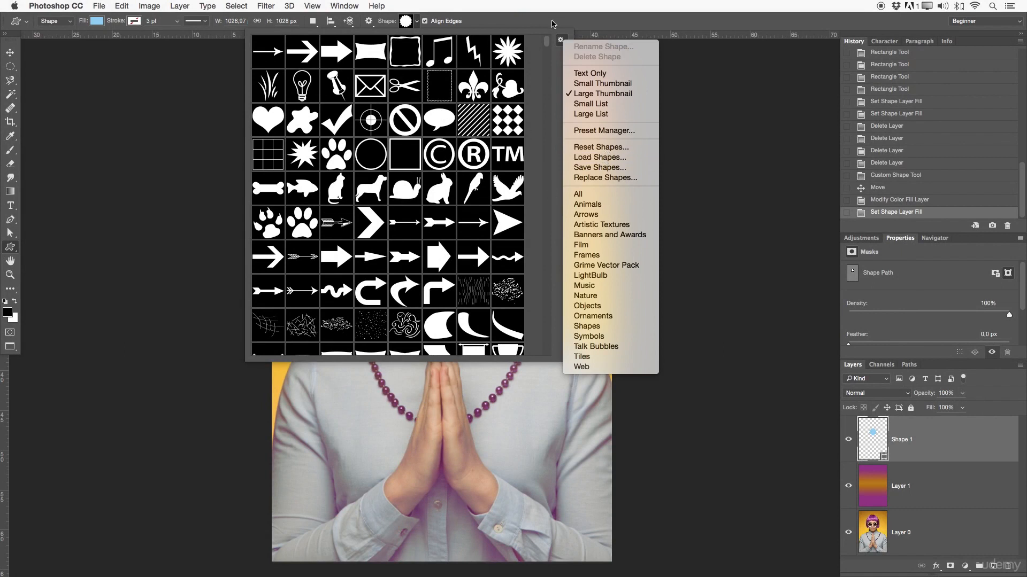
pyautogui.click(560, 35)
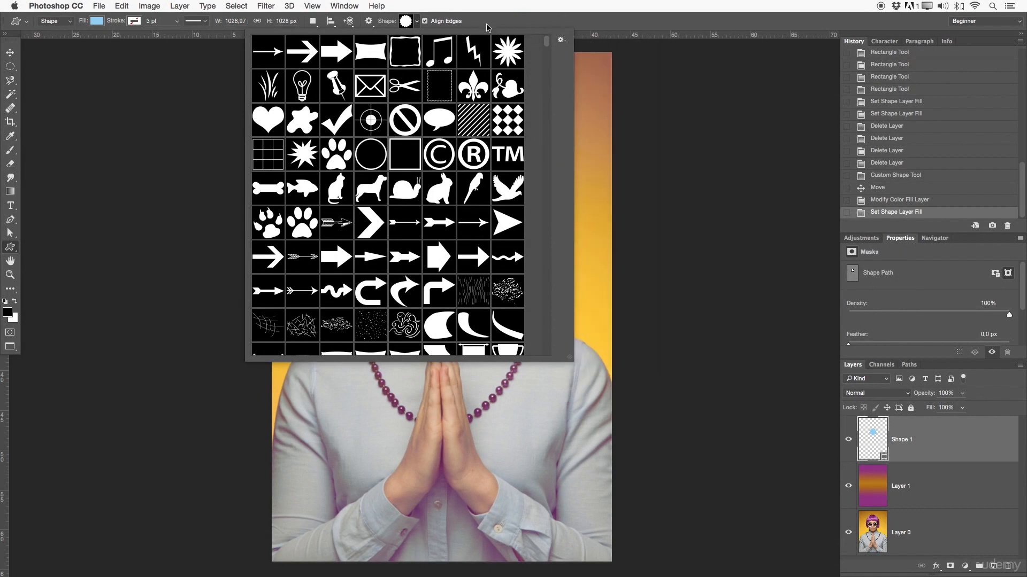
pyautogui.click(490, 17)
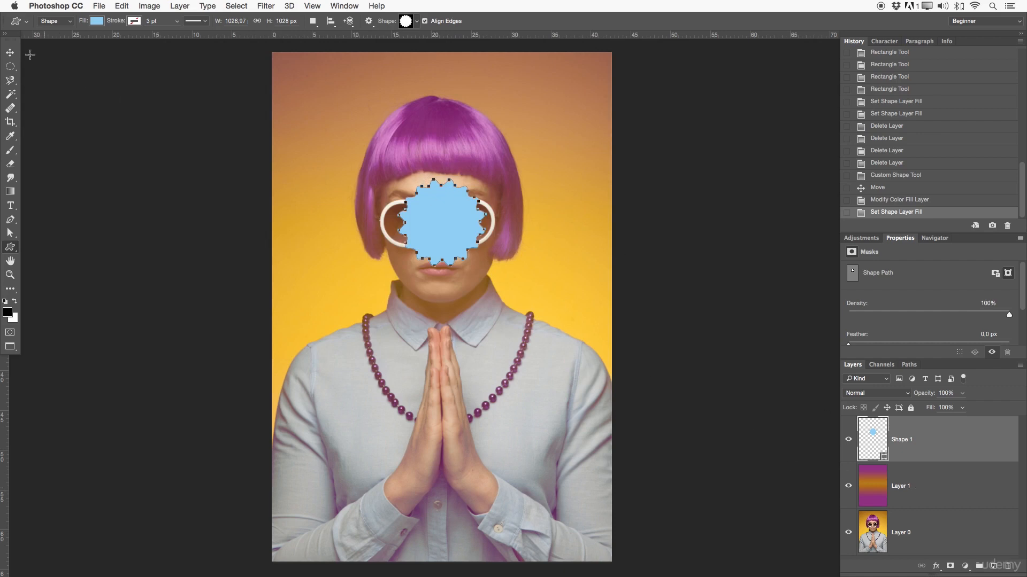
# Move the badge shape off the face to the photo's upper-left corner and scale it up to about 144%.
pyautogui.click(12, 54)
pyautogui.moveTo(444, 236); pyautogui.dragTo(336, 130)
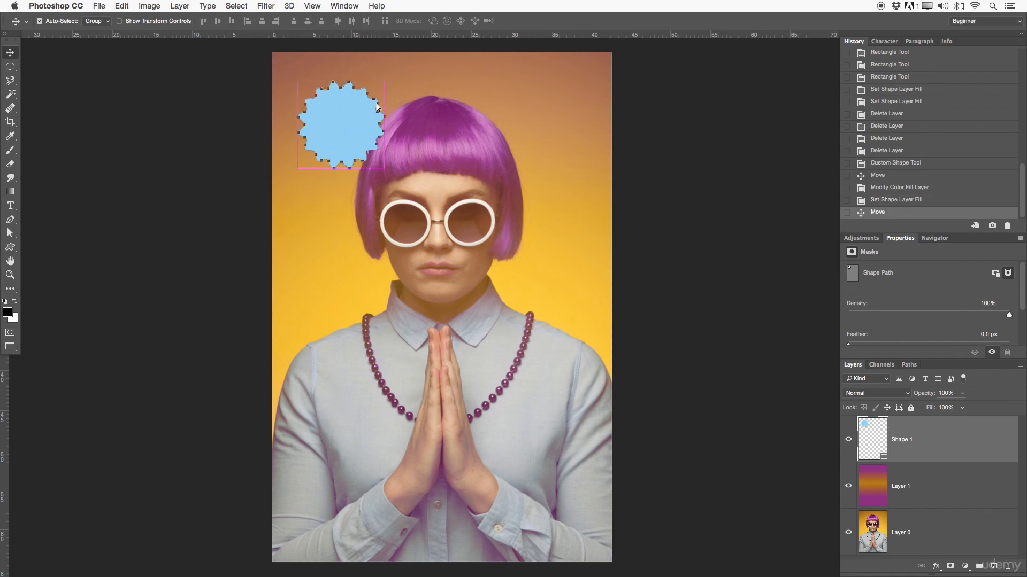
pyautogui.press('super+t')
pyautogui.moveTo(384, 168); pyautogui.dragTo(423, 206)
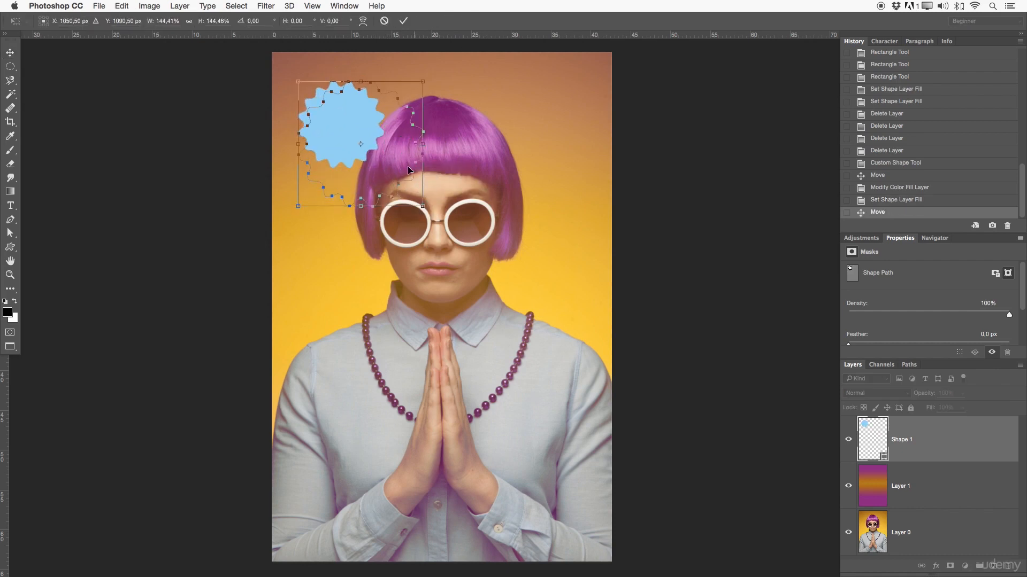
pyautogui.click(404, 20)
pyautogui.moveTo(376, 165); pyautogui.dragTo(378, 131)
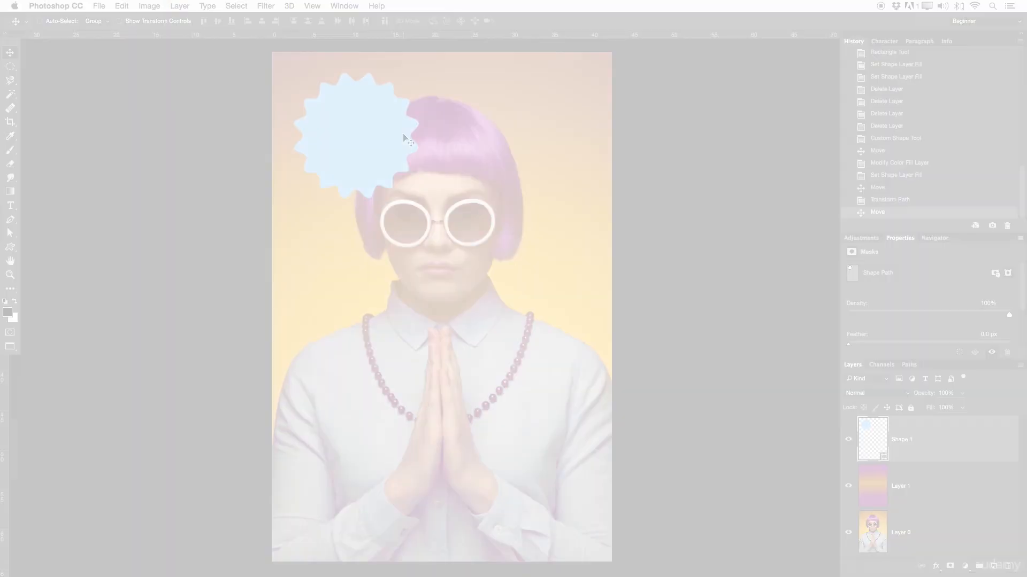